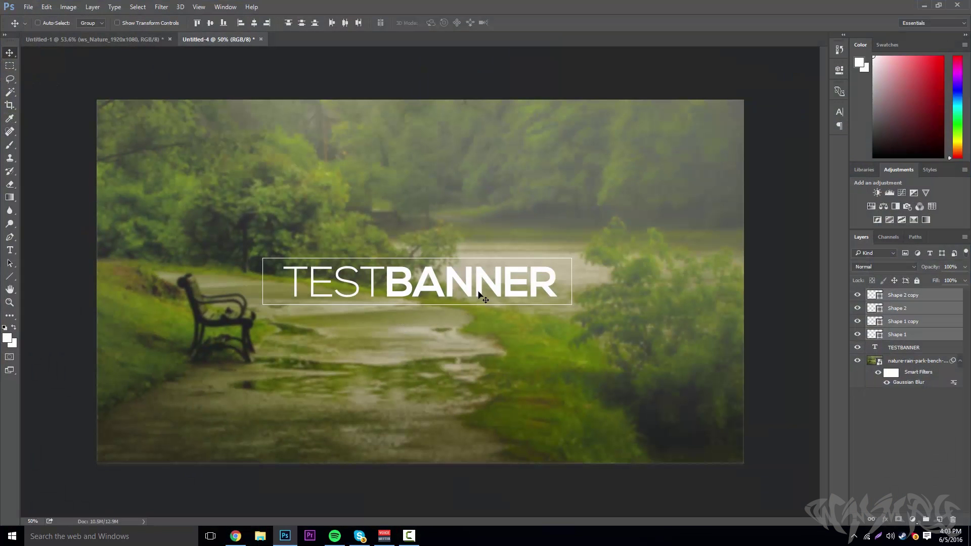
# Create a new 2560 × 1440 pixel RGB document at 300 pixels/inch with transparent background contents
pyautogui.click(929, 310)
pyautogui.click(929, 297)
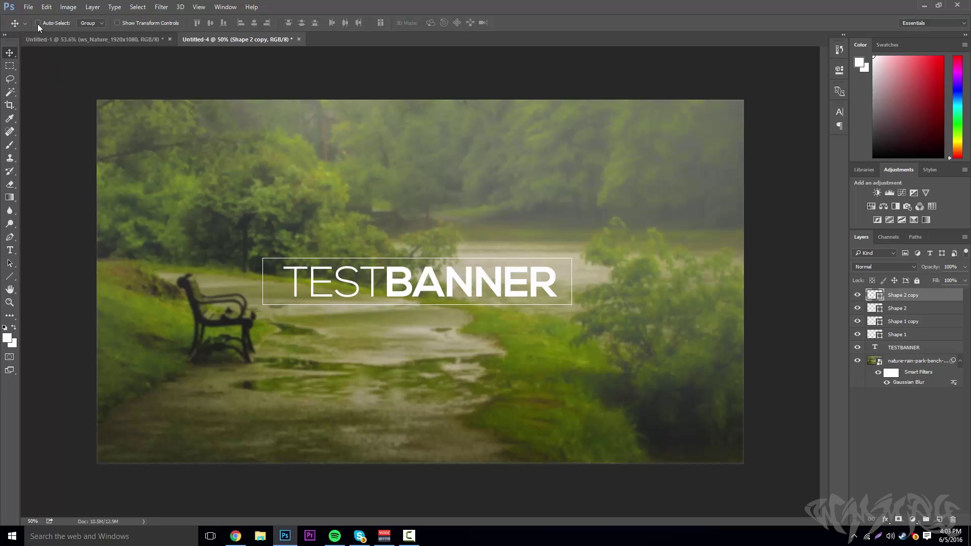
pyautogui.click(29, 7)
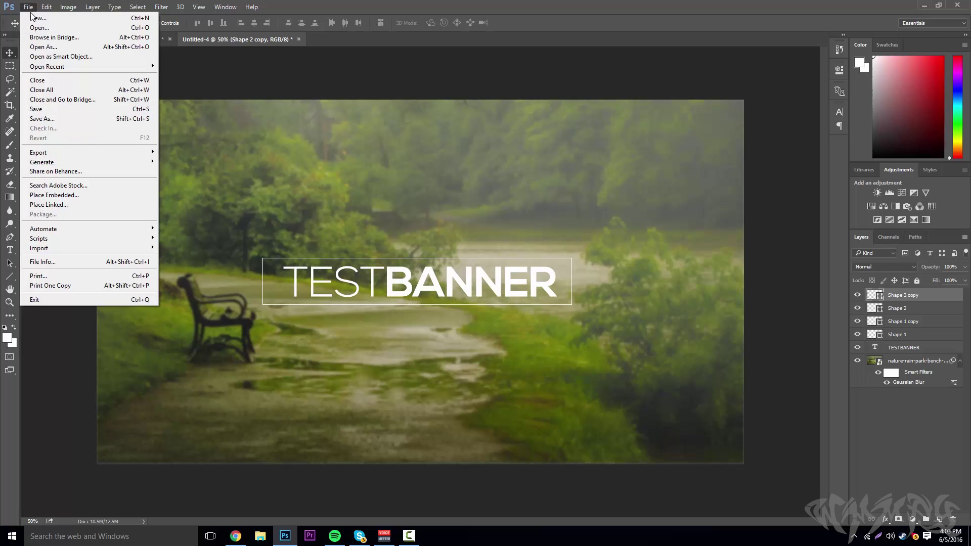
pyautogui.click(34, 18)
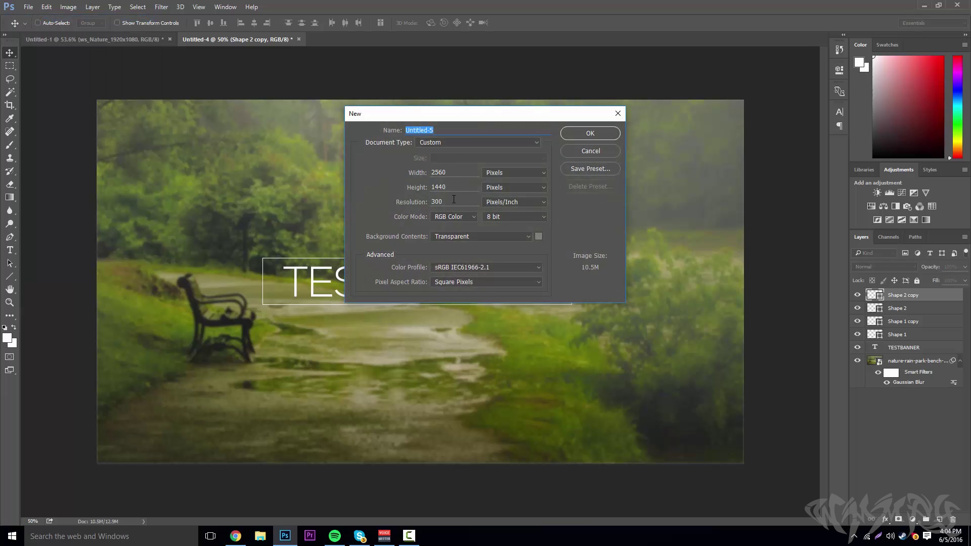
pyautogui.click(505, 176)
pyautogui.click(596, 134)
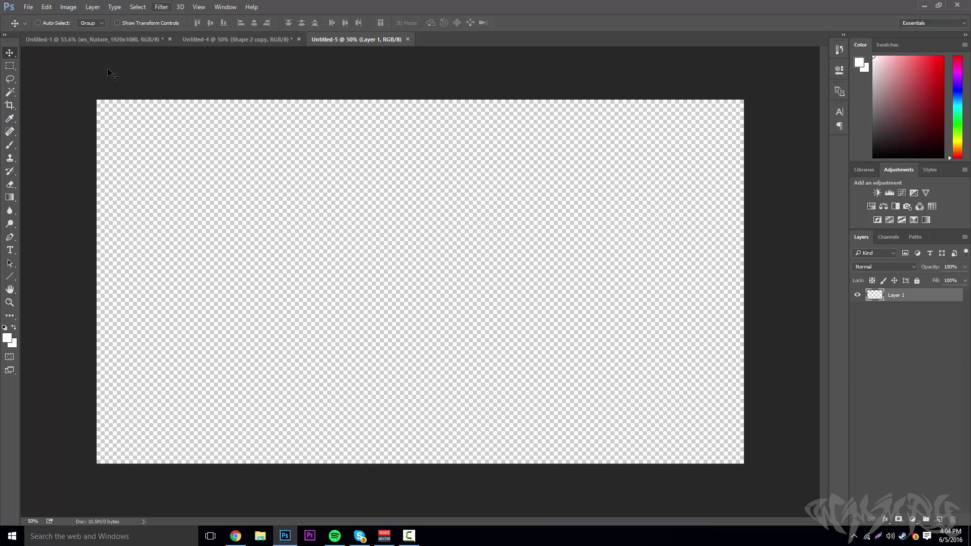
# Switch to the browser and examine the nature 1920x1080 image results, including the rain park bench wallpaper and a related image
pyautogui.click(260, 536)
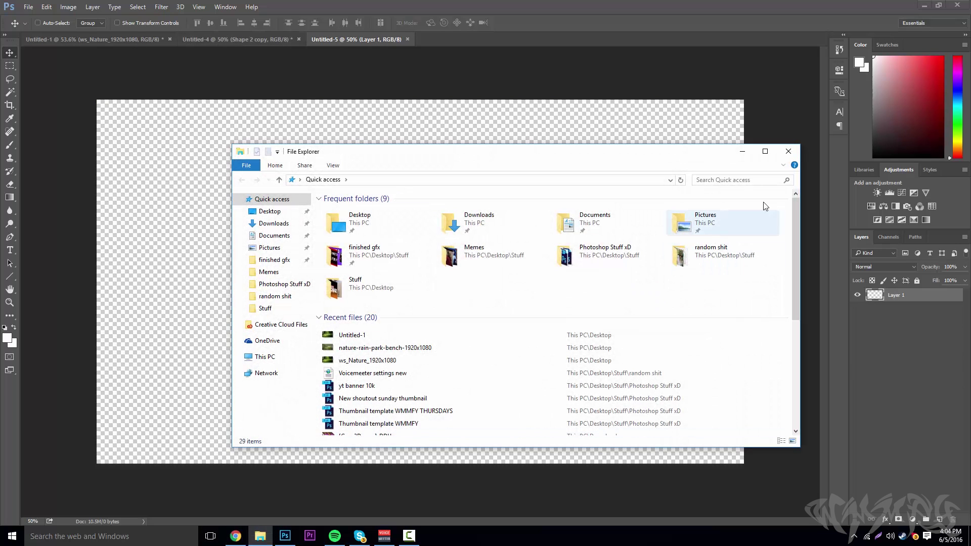
pyautogui.click(788, 150)
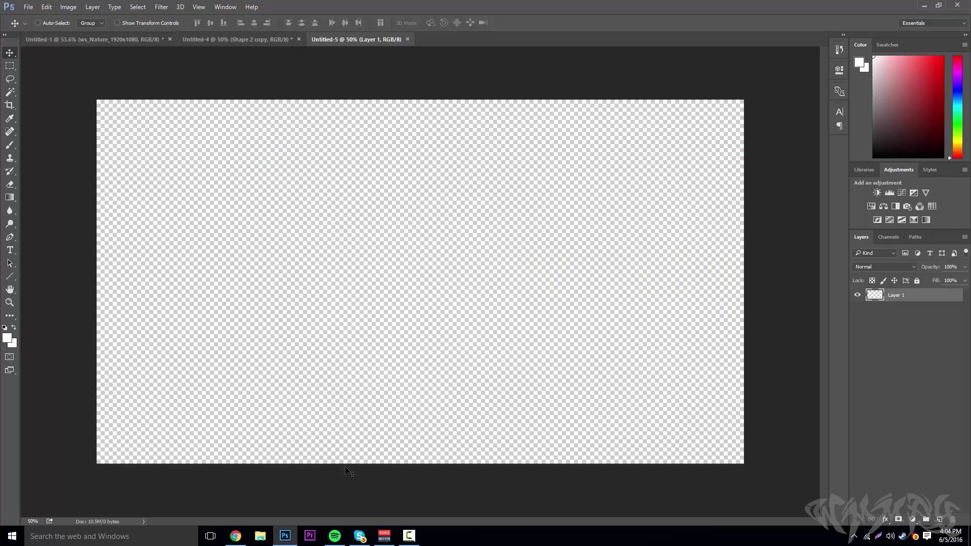
pyautogui.click(236, 536)
pyautogui.scroll(10, 281, 211)
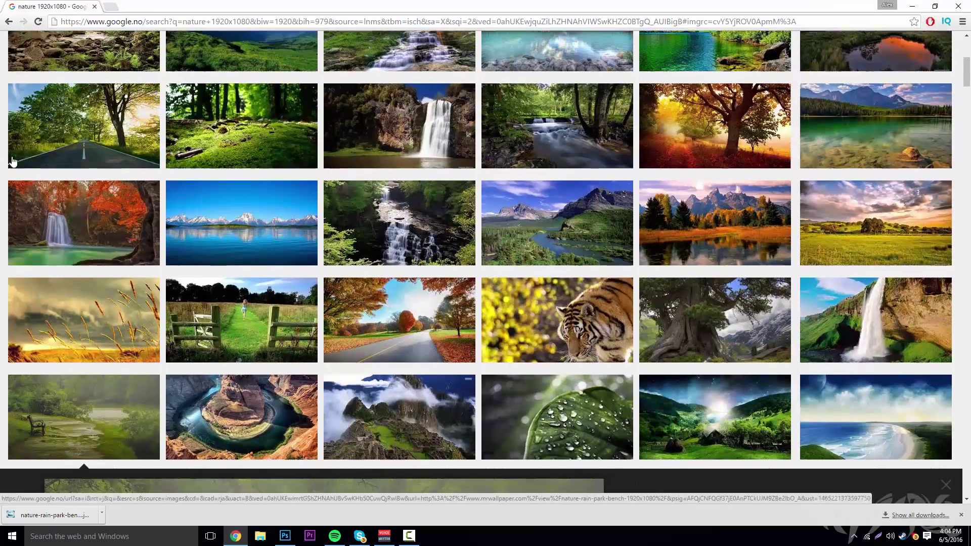
pyautogui.scroll(-10, 218, 208)
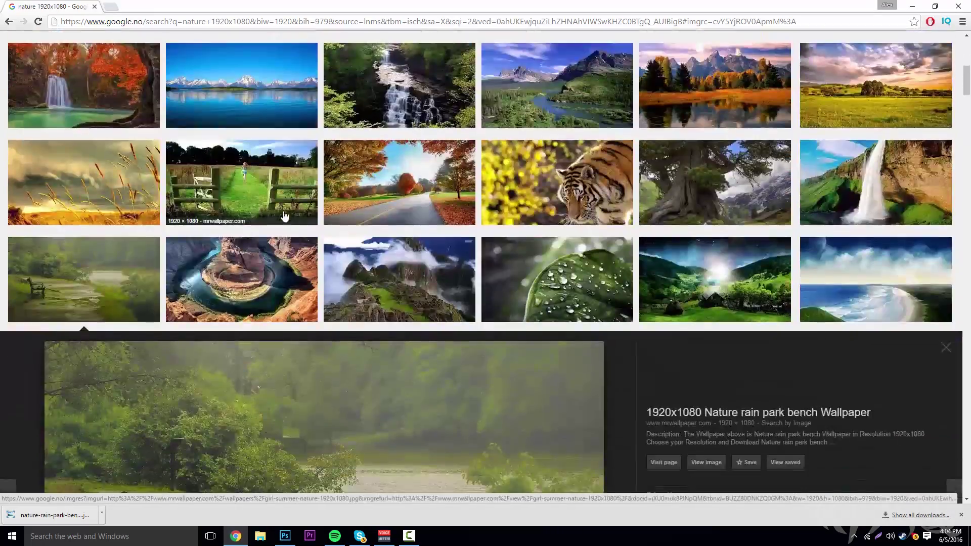
pyautogui.scroll(3, 309, 263)
pyautogui.scroll(-3, 322, 294)
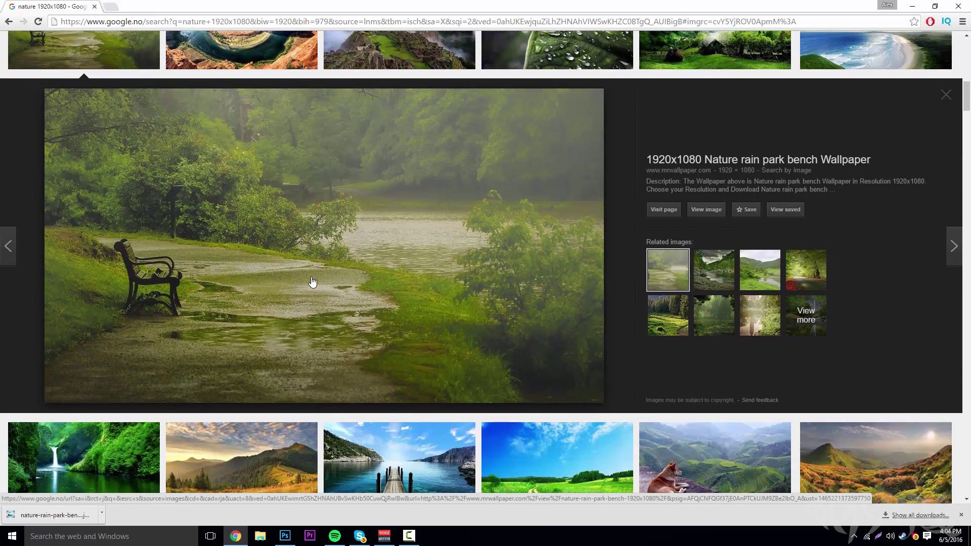
pyautogui.click(714, 268)
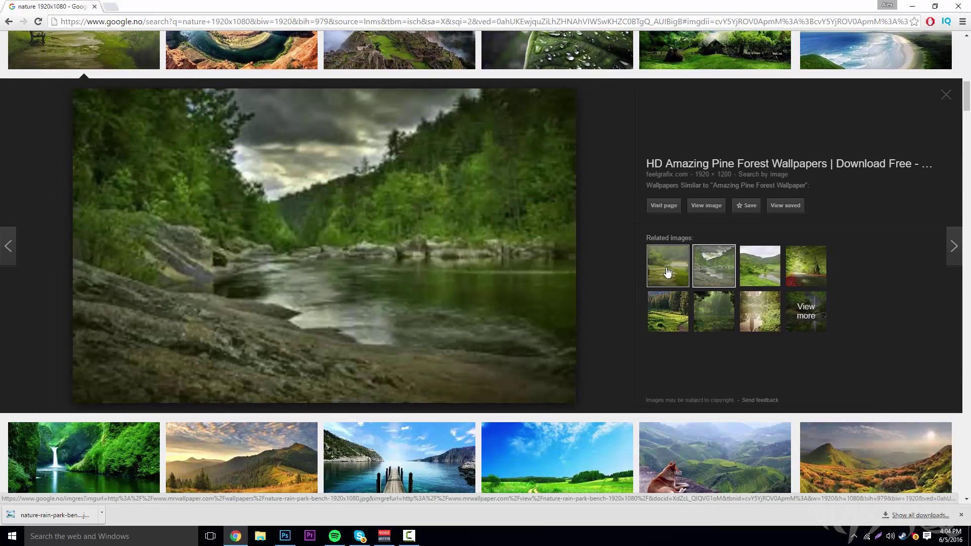
pyautogui.click(683, 287)
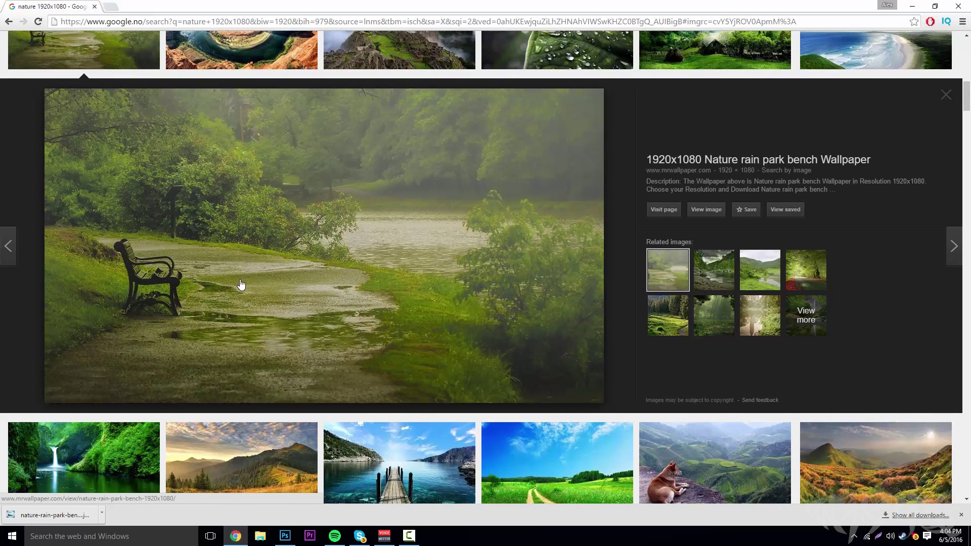
pyautogui.scroll(2, 342, 243)
pyautogui.scroll(-2, 342, 243)
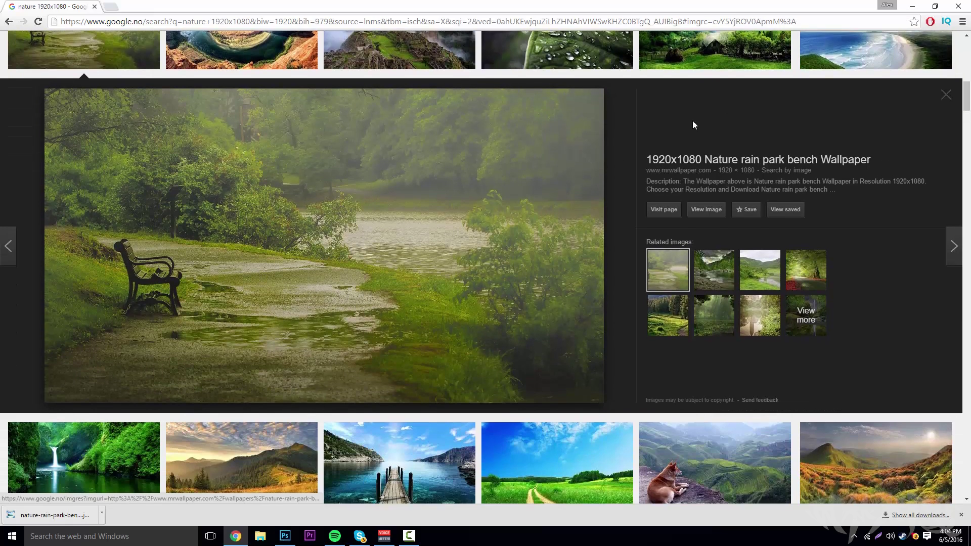
pyautogui.click(914, 7)
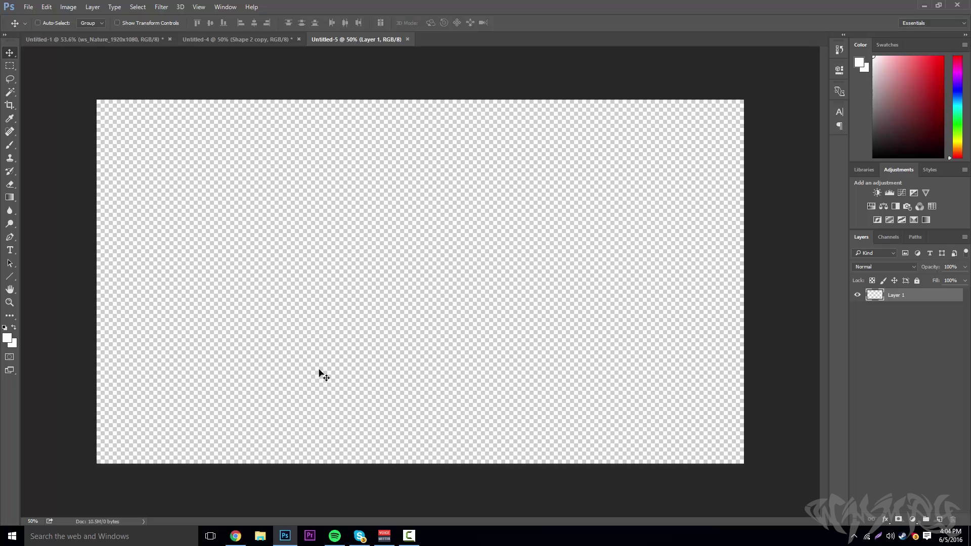
# Place the nature-rain-park-bench-1920x1080 image from the Desktop folder into the blank document, filling the canvas
pyautogui.click(260, 535)
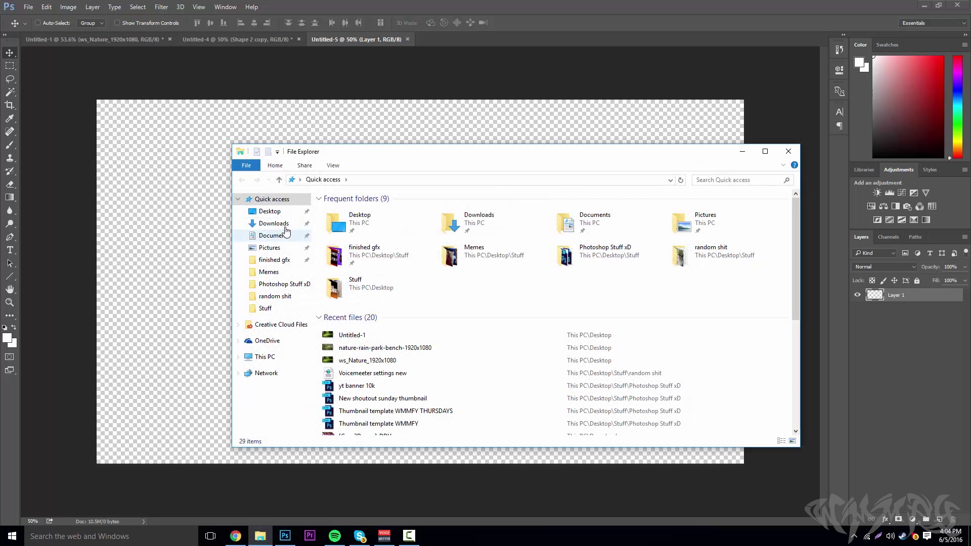
pyautogui.click(269, 211)
pyautogui.click(399, 234)
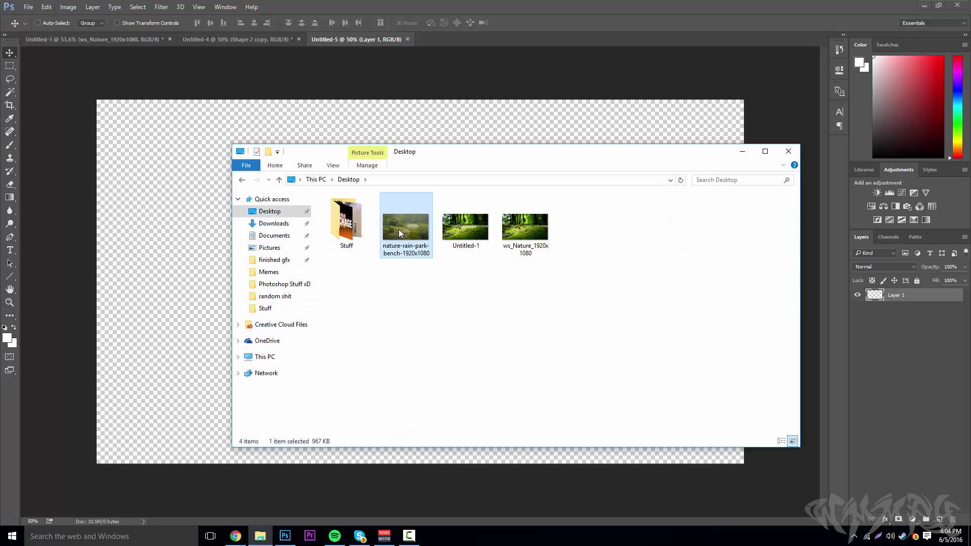
pyautogui.moveTo(405, 226); pyautogui.dragTo(162, 266)
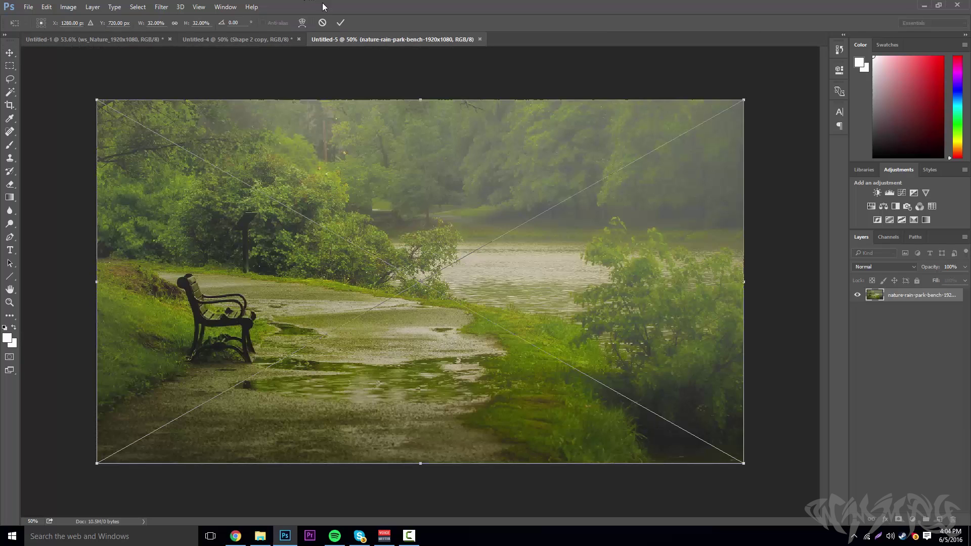
pyautogui.click(340, 23)
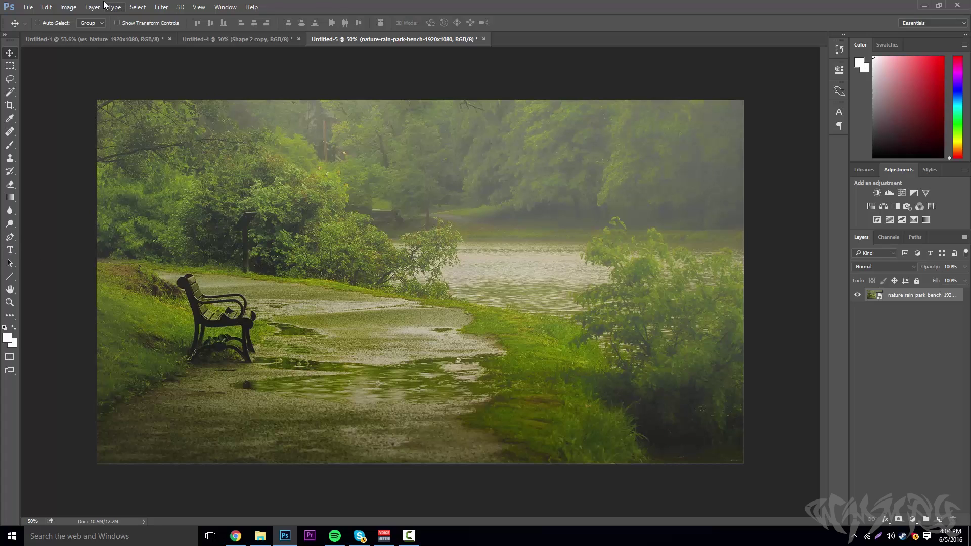
# Apply a Motion Blur to the park bench image with an angle of 0° and a distance of 21 pixels
pyautogui.click(162, 10)
pyautogui.moveTo(178, 117)
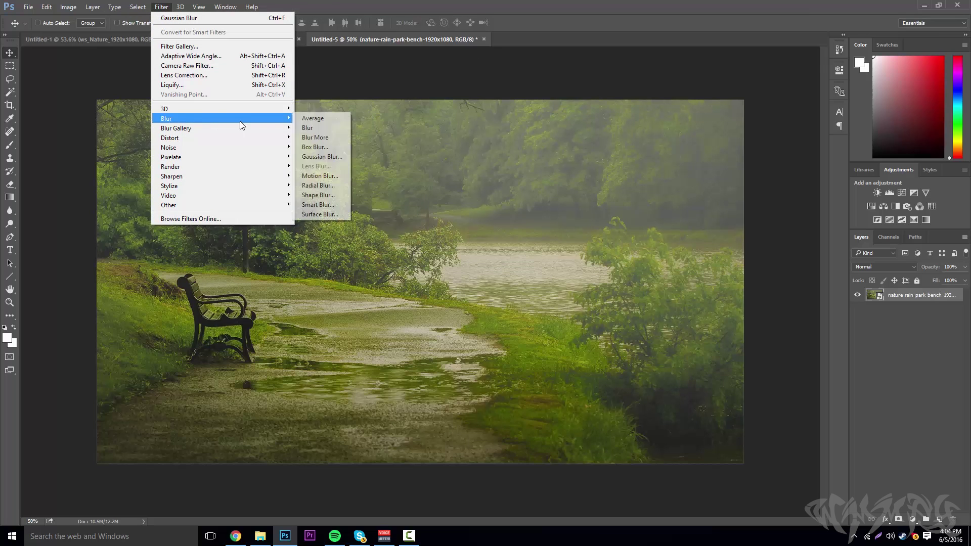
pyautogui.click(326, 177)
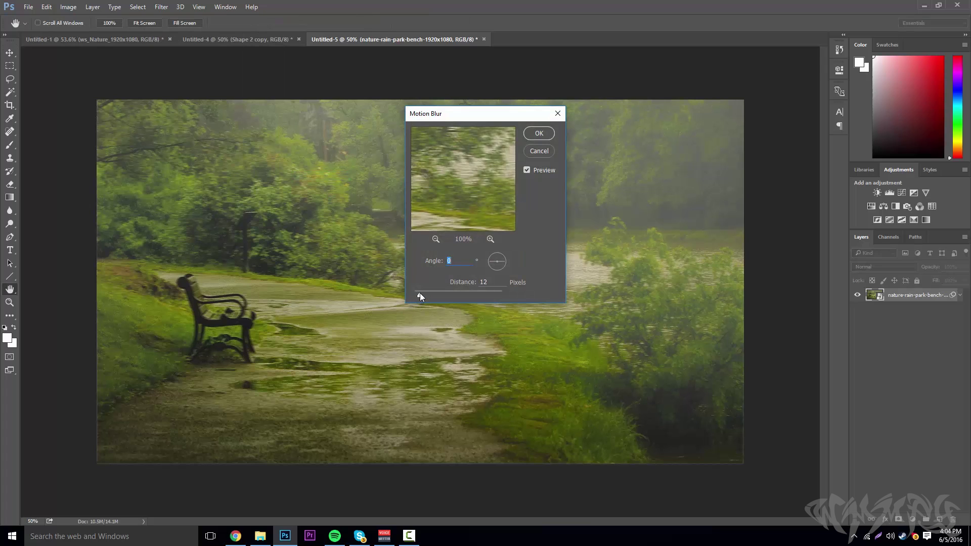
pyautogui.moveTo(419, 293); pyautogui.dragTo(429, 293)
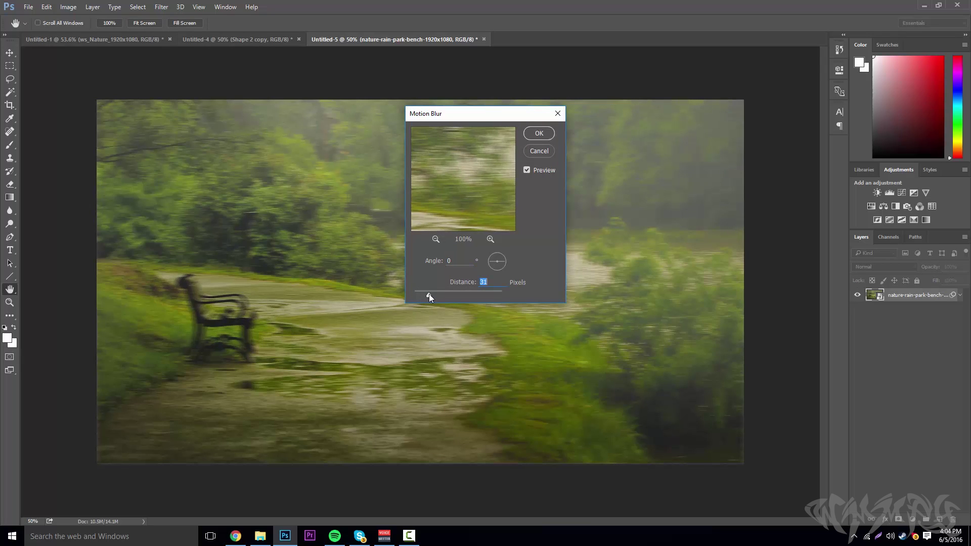
pyautogui.click(539, 137)
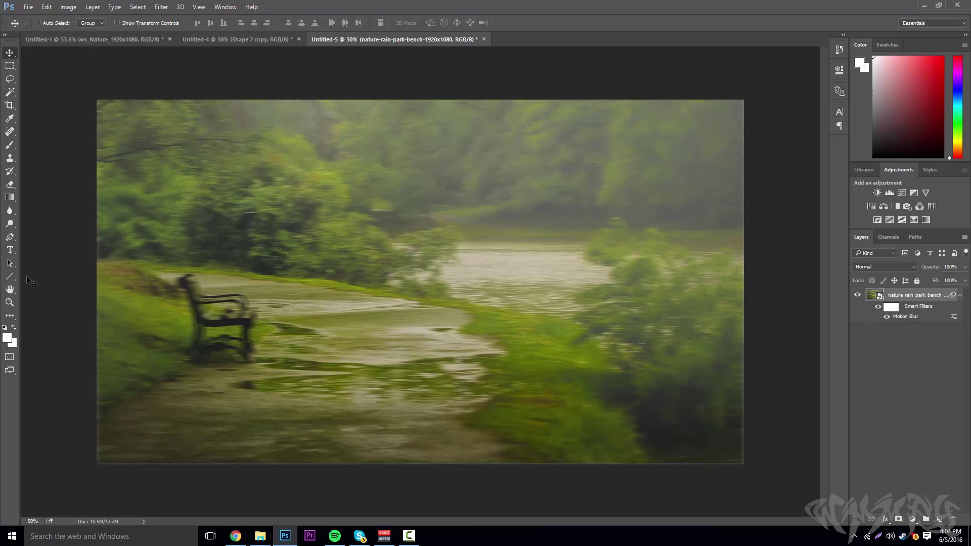
# Add the text YOURNAME in Nexa Bold Regular and move it to roughly the middle of the canvas
pyautogui.click(10, 250)
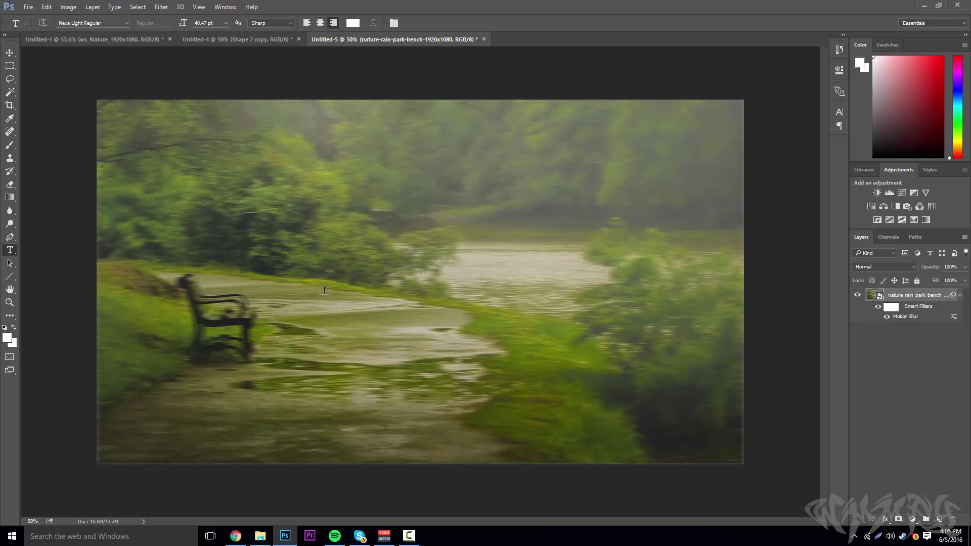
pyautogui.click(249, 262)
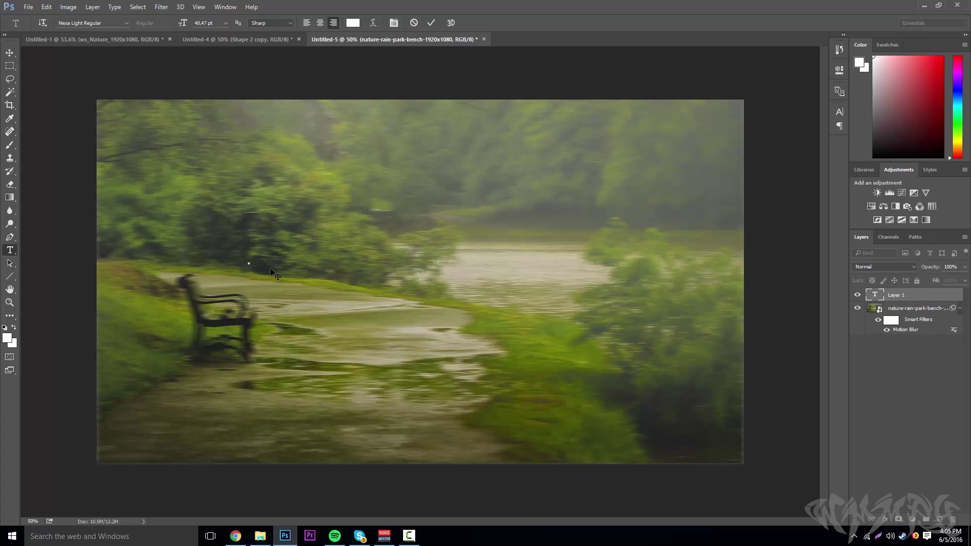
pyautogui.click(126, 23)
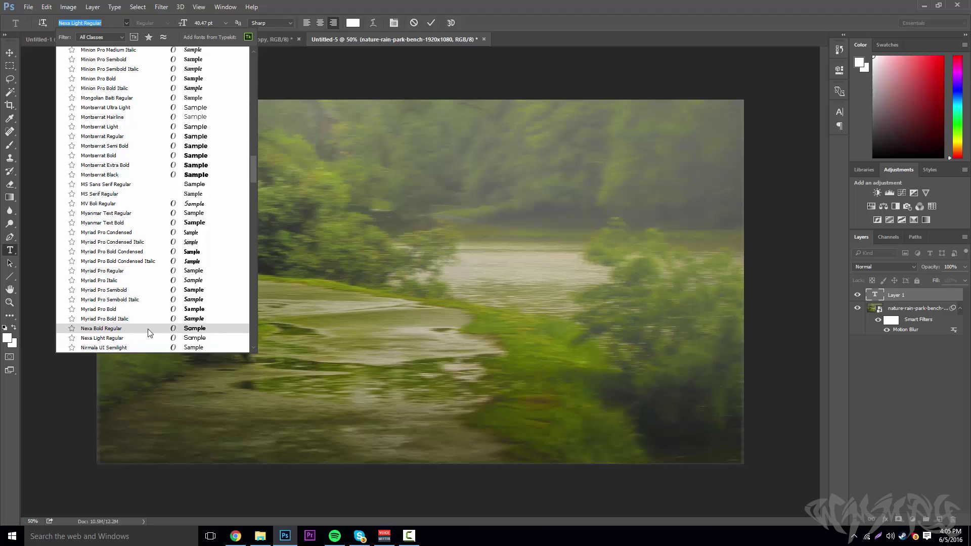
pyautogui.click(148, 329)
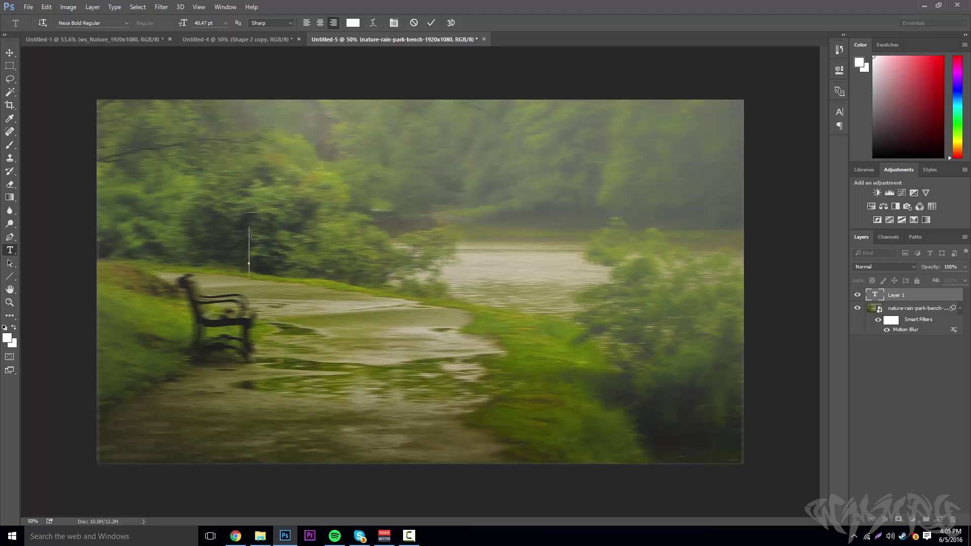
pyautogui.write('YOURNAME')
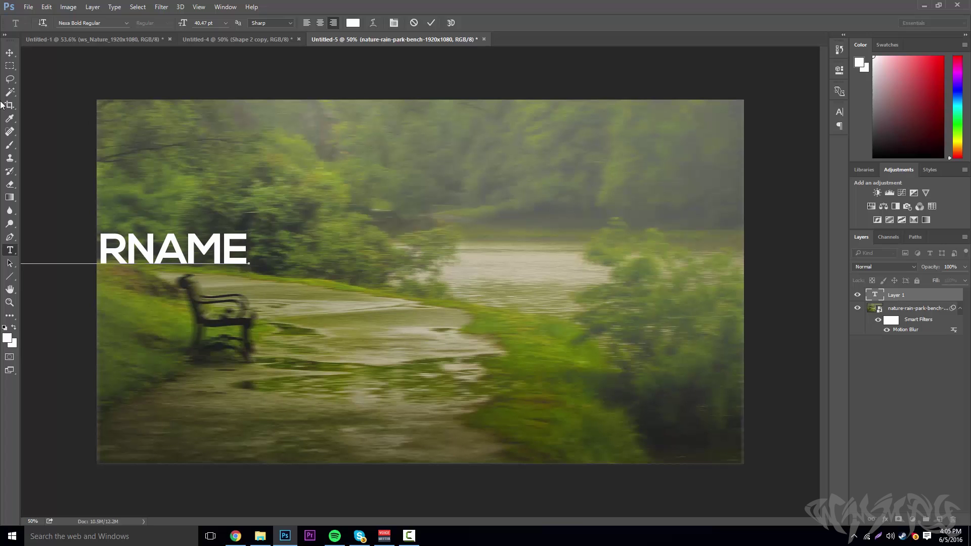
pyautogui.click(10, 52)
pyautogui.moveTo(192, 246); pyautogui.dragTo(488, 284)
# Change the font of the letters YOUR in the YOURNAME text to Nexa Light Regular
pyautogui.click(10, 250)
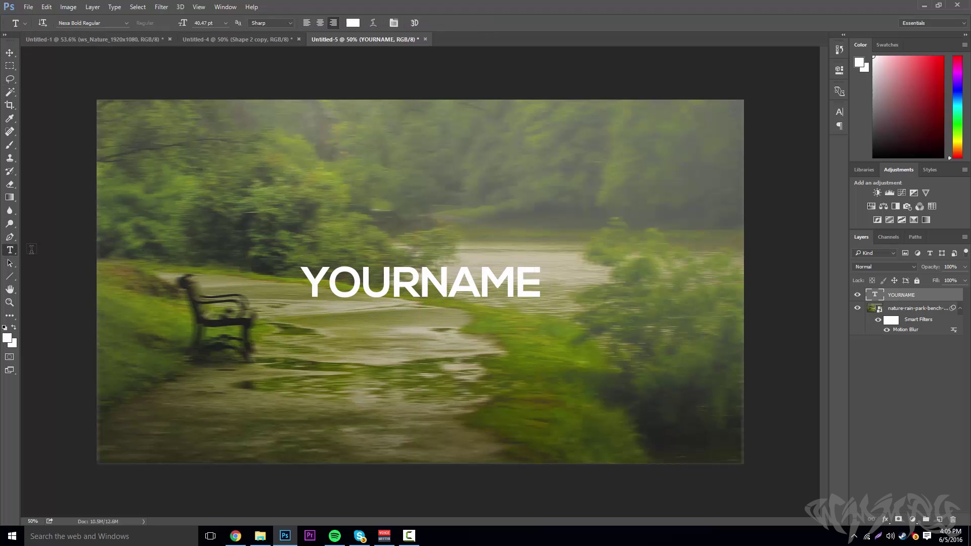
pyautogui.click(417, 271)
pyautogui.moveTo(417, 271); pyautogui.dragTo(329, 273)
pyautogui.click(407, 269)
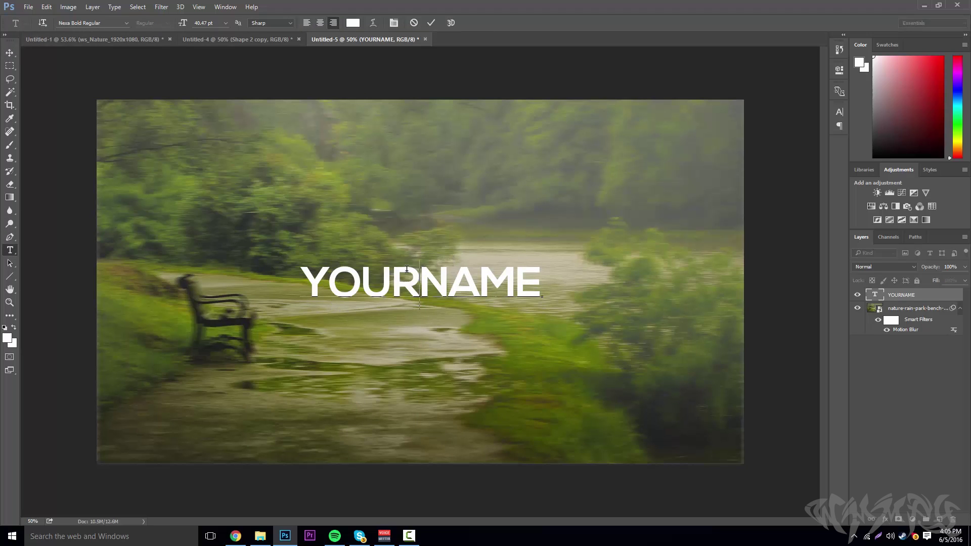
pyautogui.moveTo(418, 271); pyautogui.dragTo(295, 277)
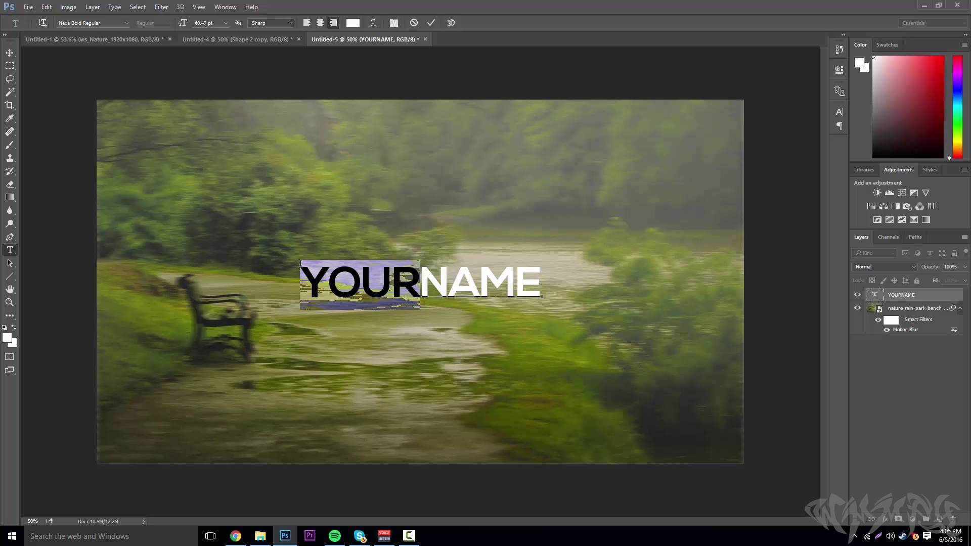
pyautogui.click(126, 23)
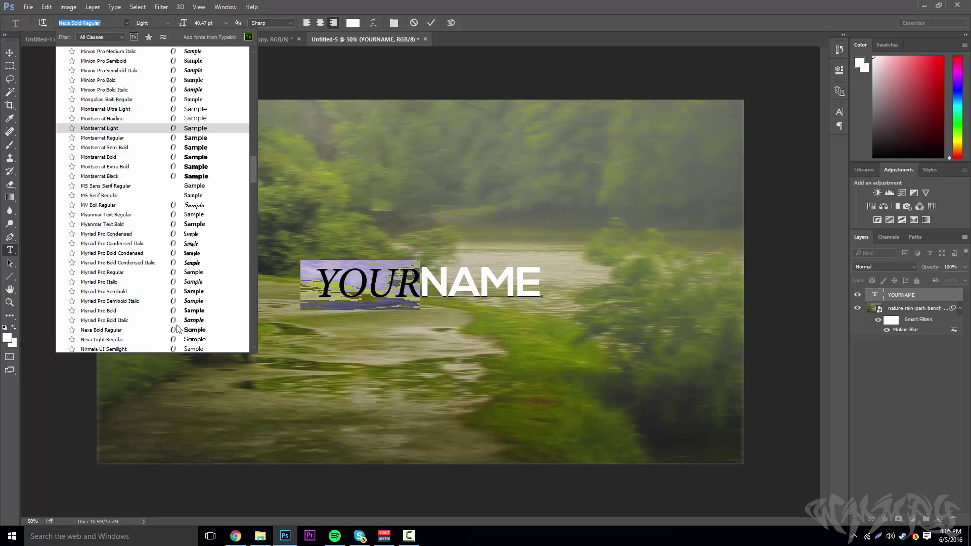
pyautogui.click(114, 340)
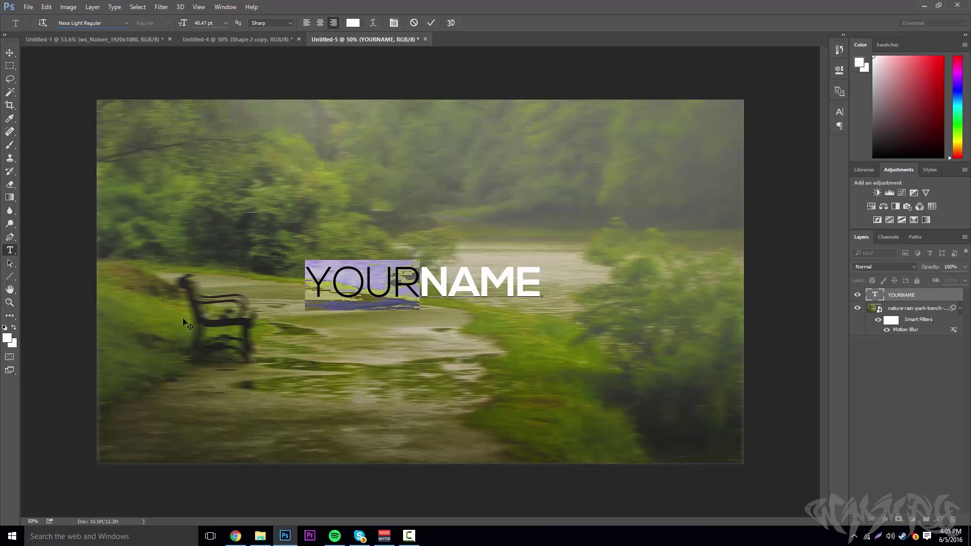
pyautogui.click(10, 53)
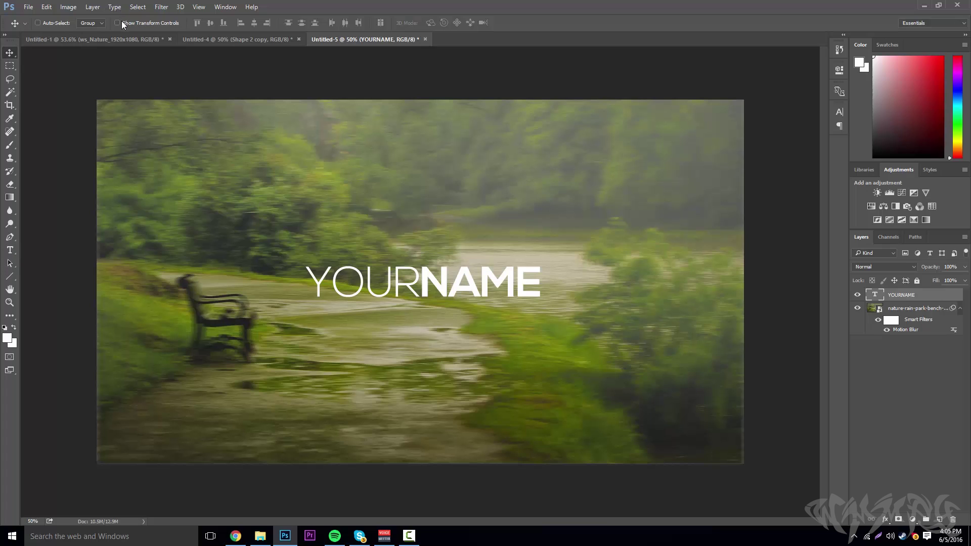
# Select the whole canvas and align the YOURNAME text layer vertically to the selection
pyautogui.hotkey('ctrl', 'a')
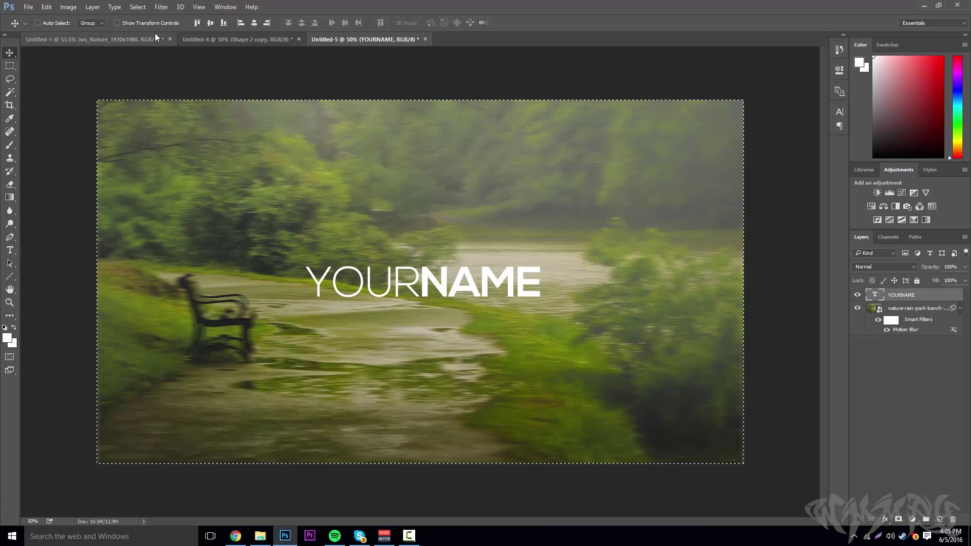
pyautogui.click(93, 7)
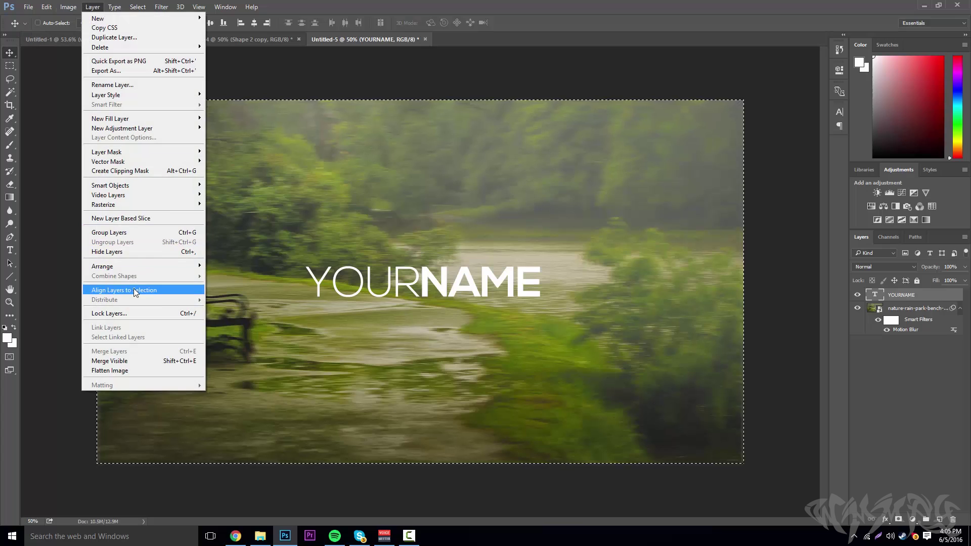
pyautogui.moveTo(141, 289)
pyautogui.click(228, 299)
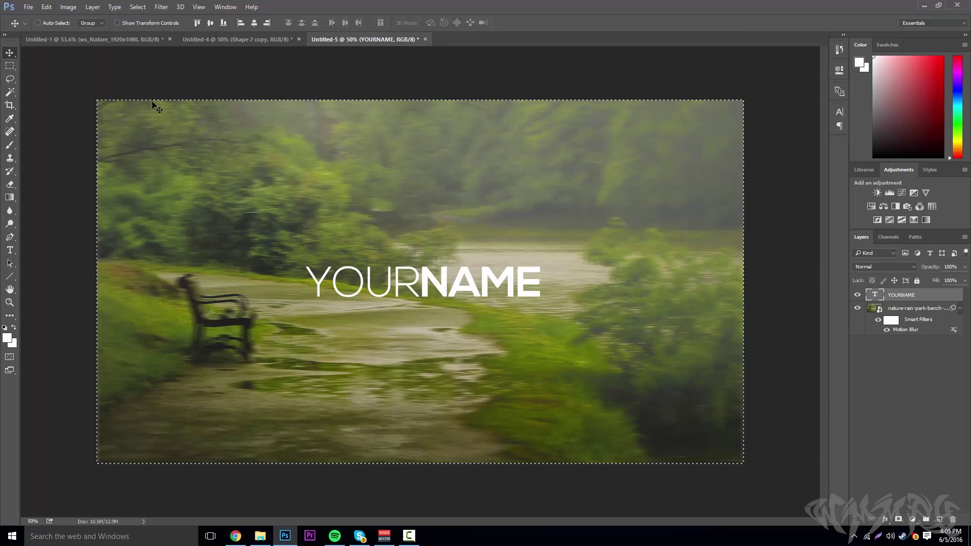
# Align the YOURNAME text layer to the horizontal center of the selection and deselect the canvas
pyautogui.click(93, 8)
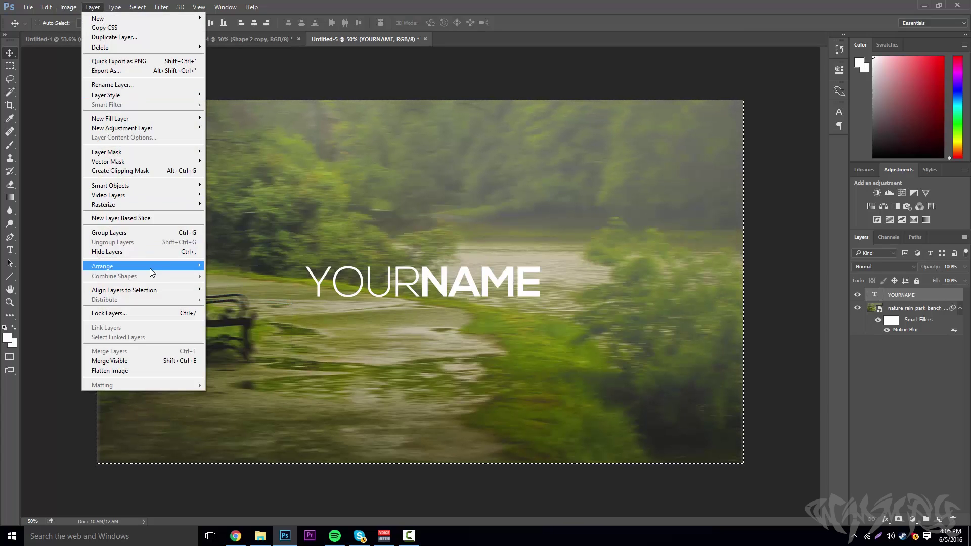
pyautogui.moveTo(170, 289)
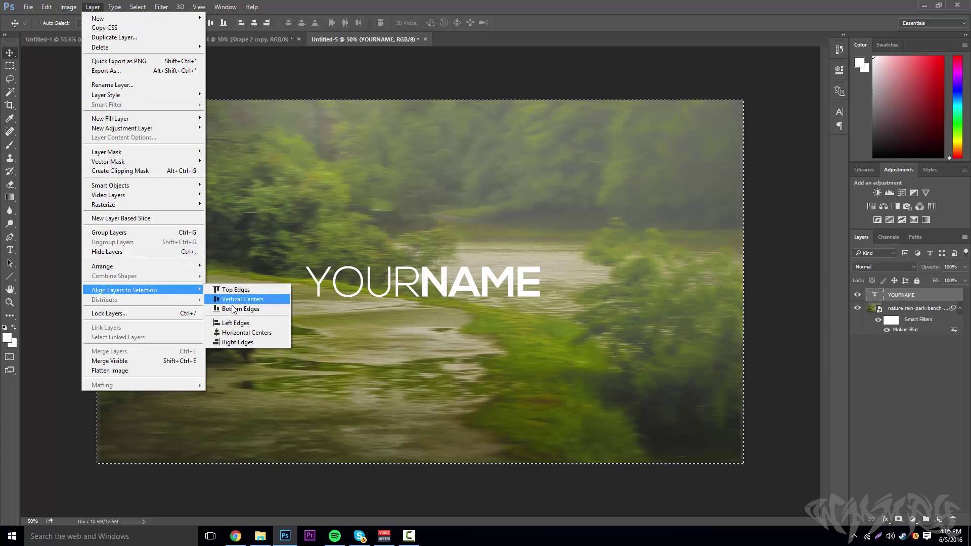
pyautogui.click(242, 332)
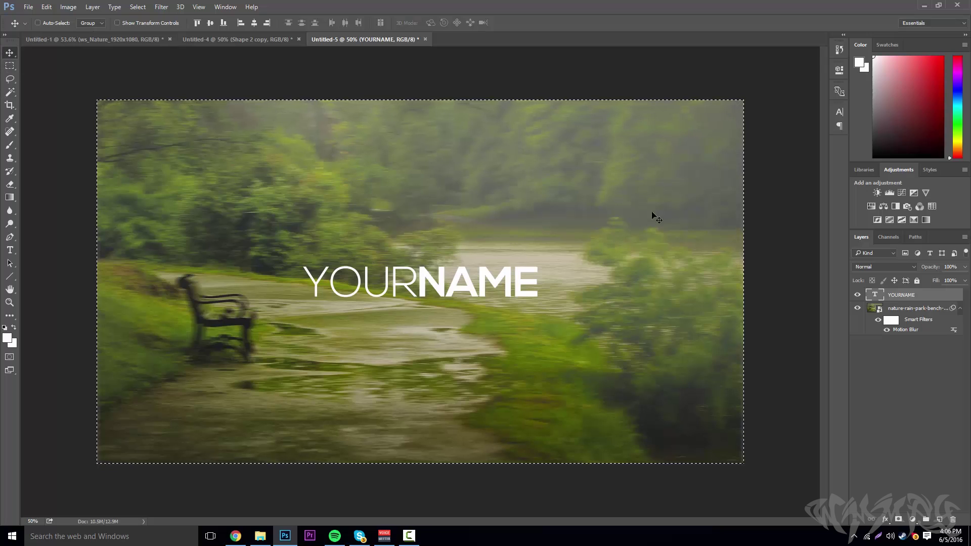
pyautogui.click(930, 312)
pyautogui.click(929, 298)
pyautogui.press('ctrl')
pyautogui.hotkey('ctrl', 'd')
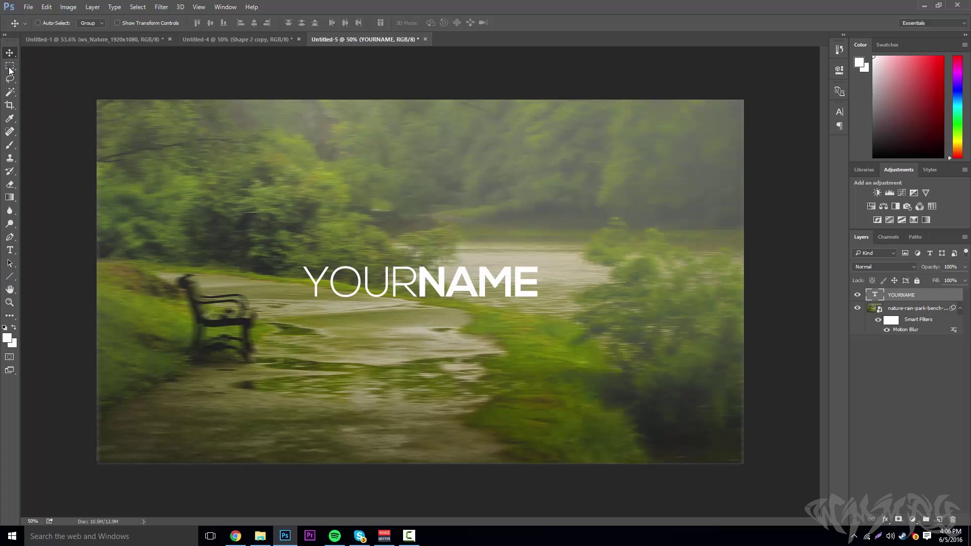
# Draw a horizontal white line with a 1 px weight, about 1022 px long, just beneath the YOURNAME text
pyautogui.click(9, 276)
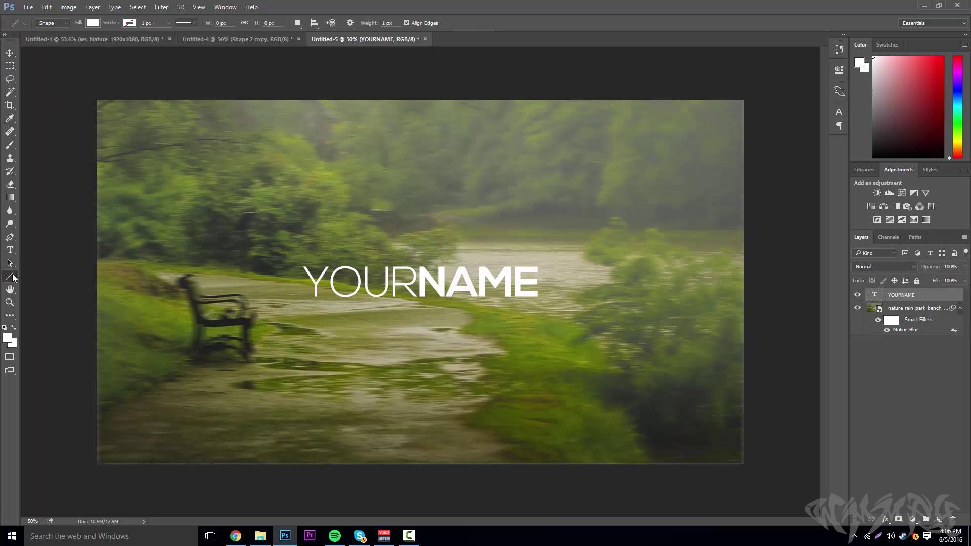
pyautogui.rightClick(10, 279)
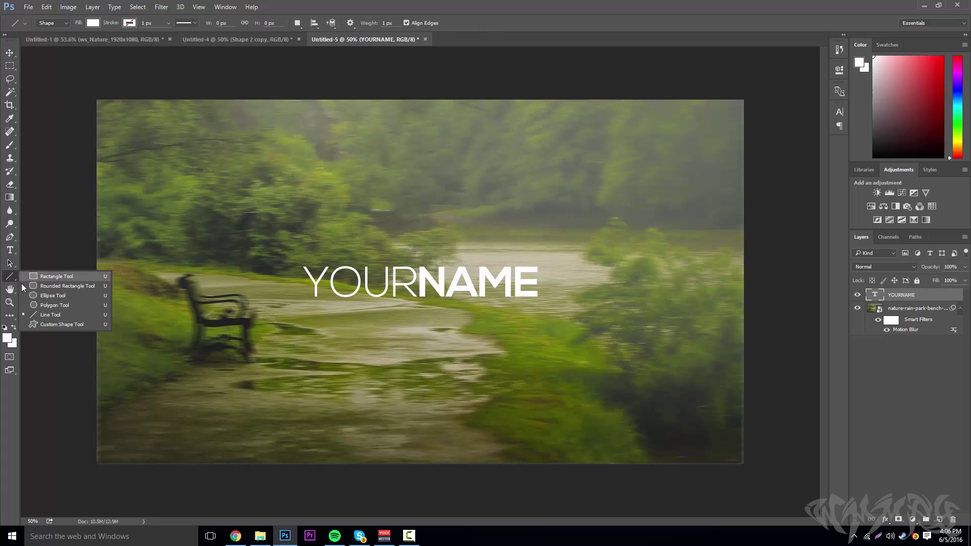
pyautogui.click(52, 314)
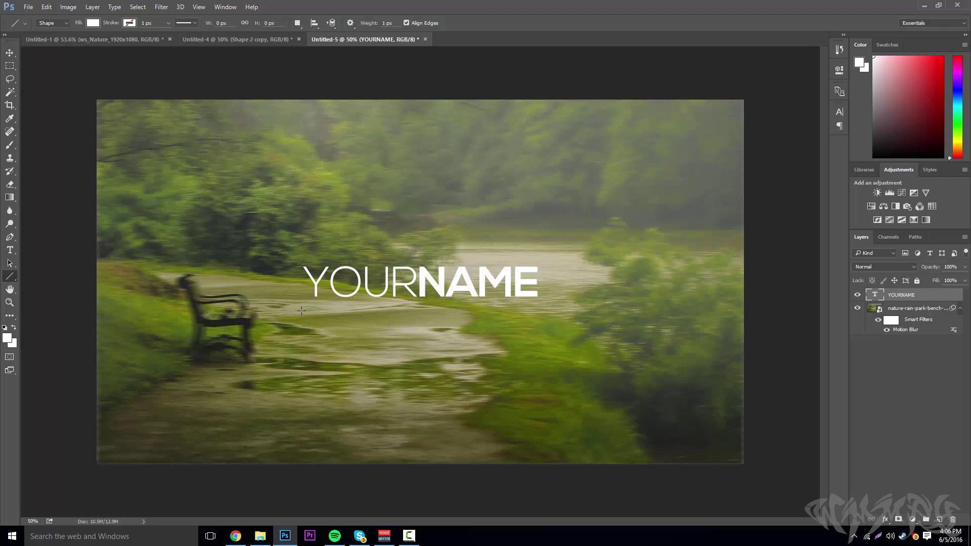
pyautogui.moveTo(302, 311); pyautogui.dragTo(560, 317)
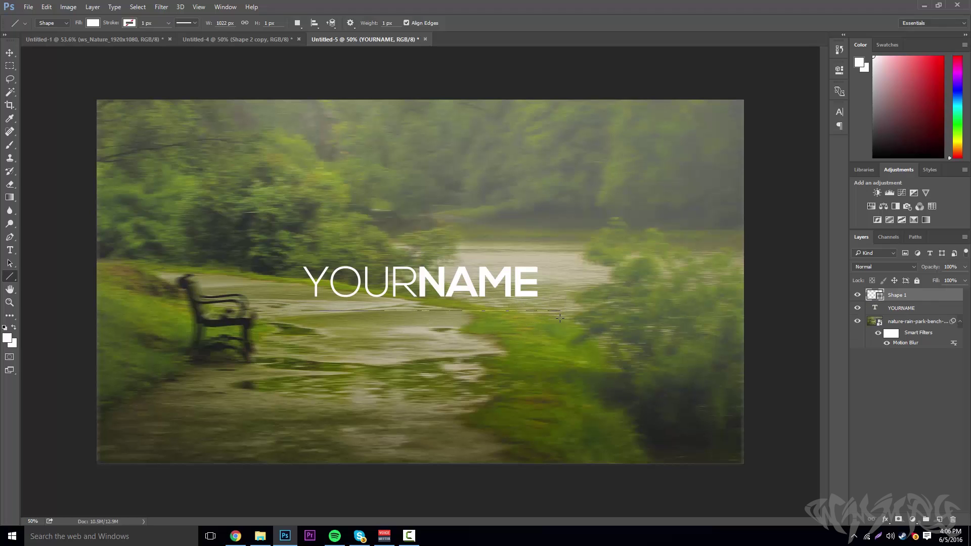
# Nudge the line upward so it sits closer beneath the YOURNAME text
pyautogui.click(9, 52)
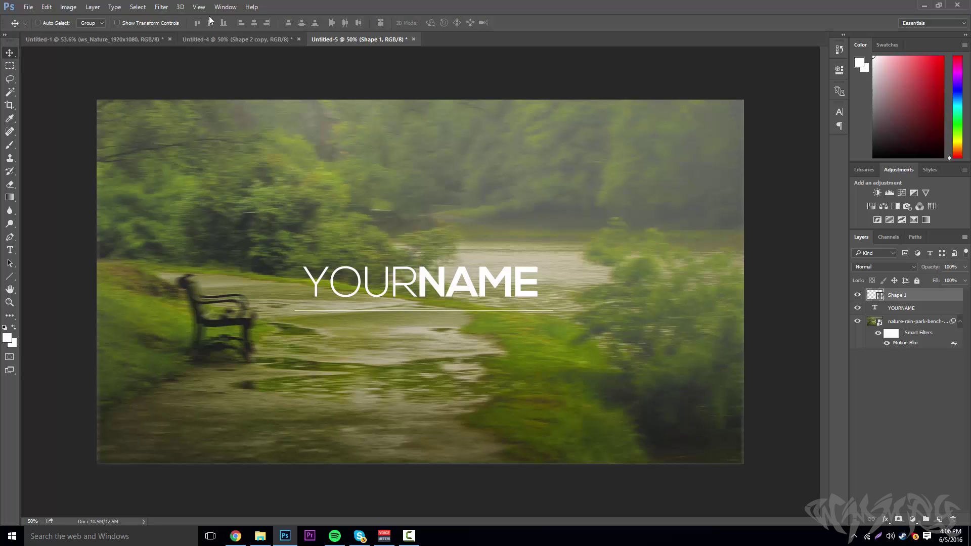
pyautogui.hotkey('shift', 'Up')
pyautogui.hotkey('shift', 'Up')
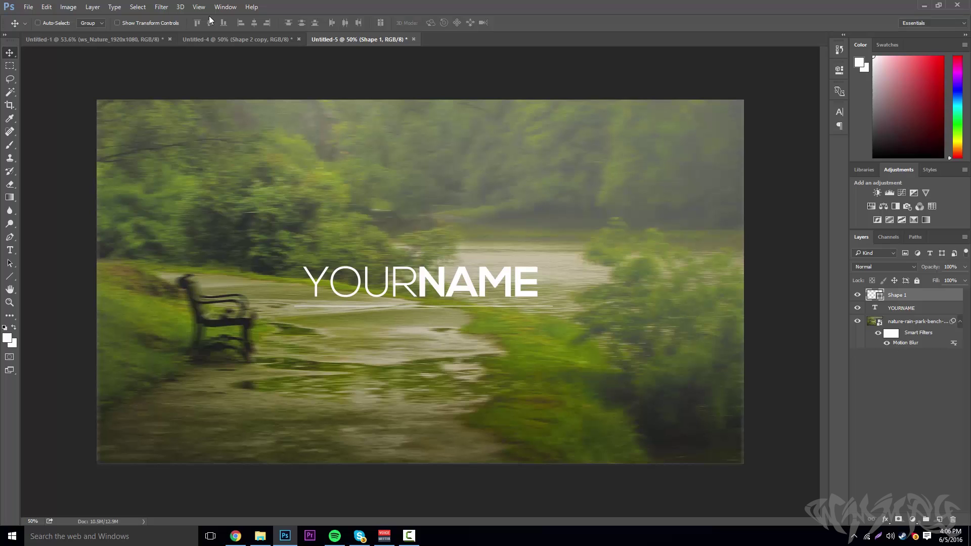
pyautogui.hotkey('shift', 'Up')
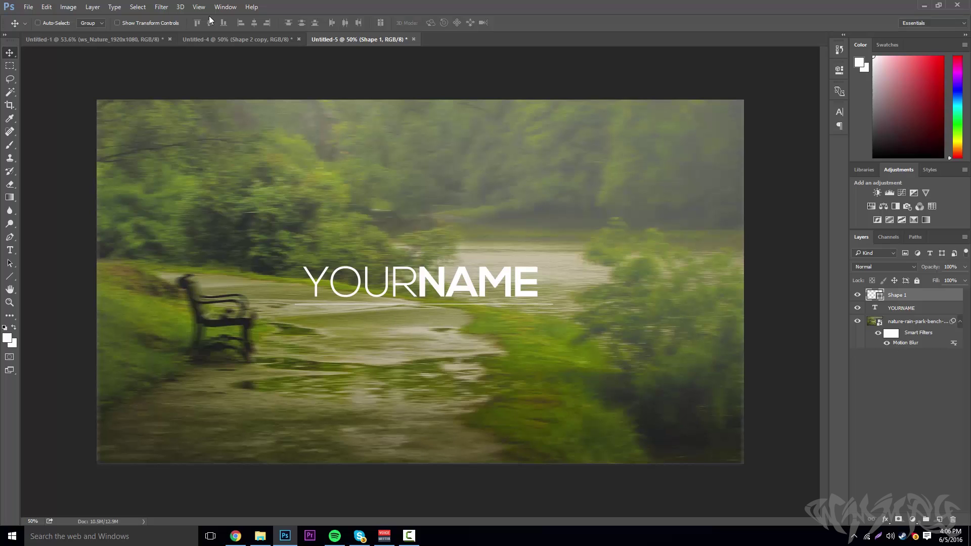
pyautogui.hotkey('shift', 'Up')
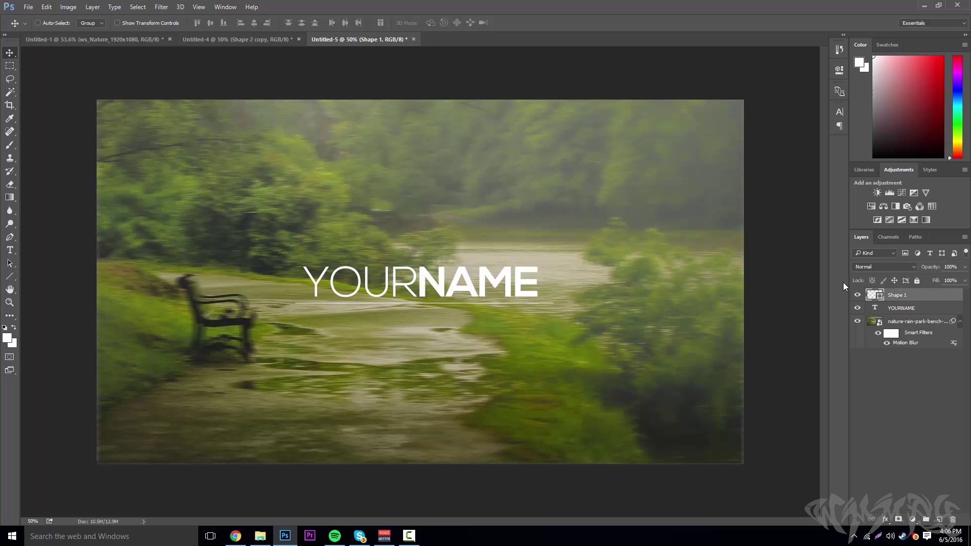
# Duplicate the line layer beneath the YOURNAME text and nudge the copy slightly upward
pyautogui.hotkey('ctrl', 'j')
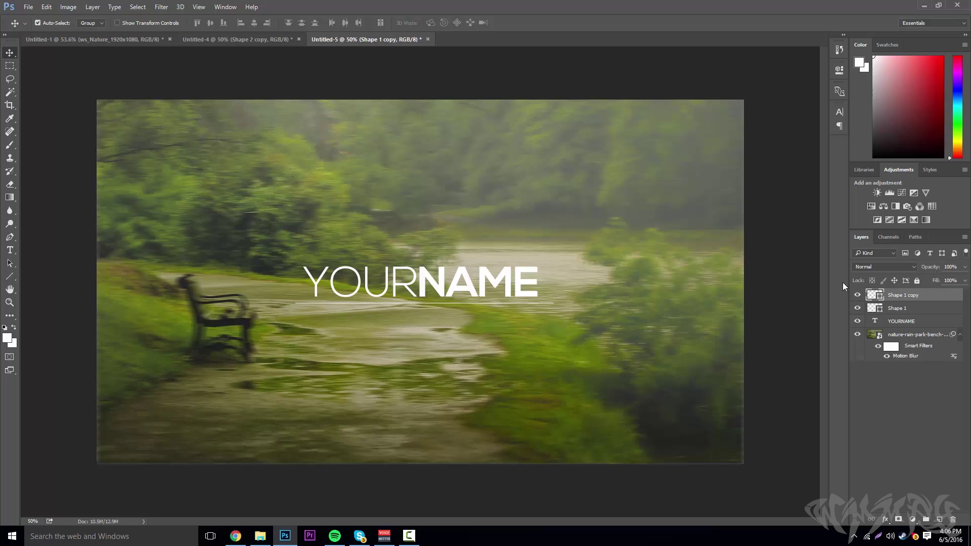
pyautogui.hotkey('shift', 'Up')
pyautogui.hotkey('shift', 'Up')
pyautogui.hotkey('shift', 'Up')
pyautogui.hotkey('shift', 'Up')
pyautogui.hotkey('shift', 'Up')
pyautogui.hotkey('shift', 'Up')
pyautogui.hotkey('shift', 'Up')
pyautogui.hotkey('shift', 'Up')
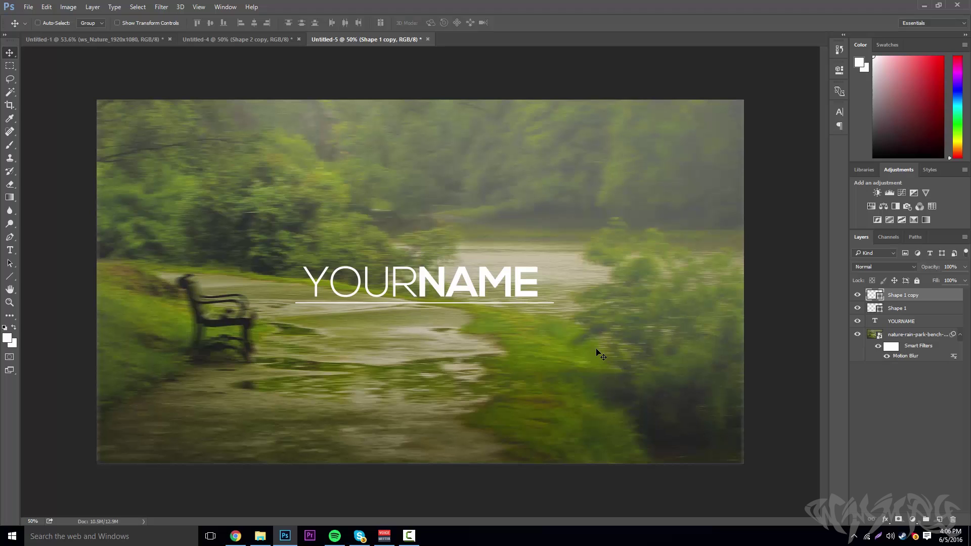